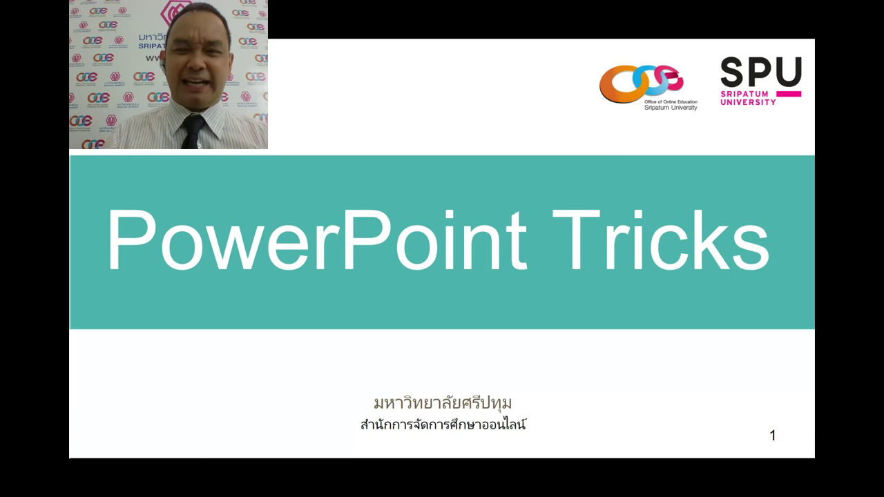
Advance the slide show from the PowerPoint Tricks title slide to slide 2, + และ -
click(564, 273)
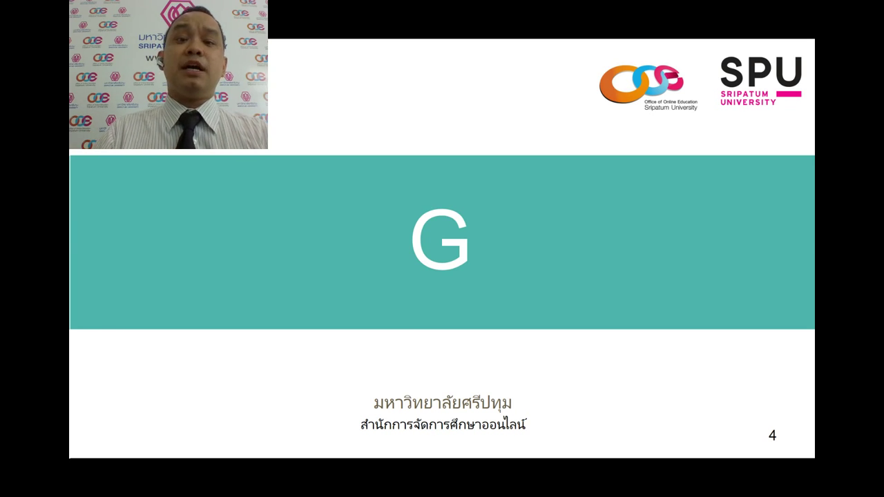
Bring up the grid of all slide thumbnails from slide 4, the G slide
key(minus)
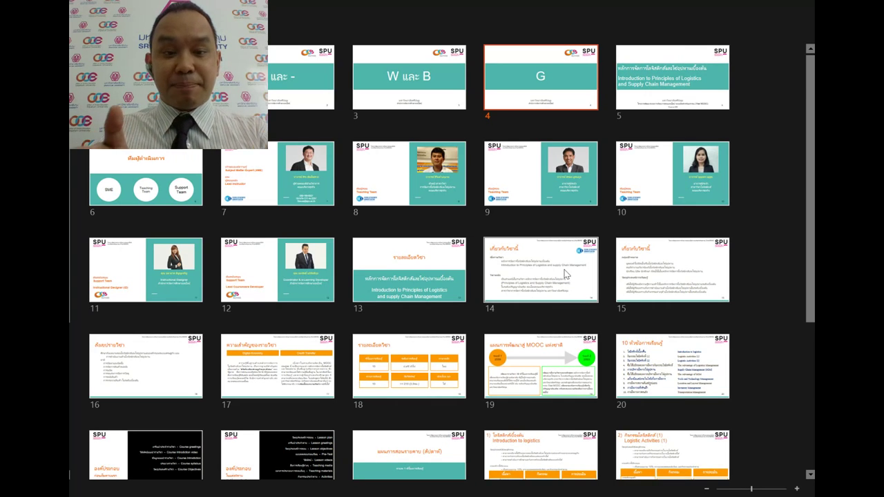
Navigate the thumbnail grid and jump straight to slide 23, the weekly teaching plan
key(Down)
key(Down)
key(Down)
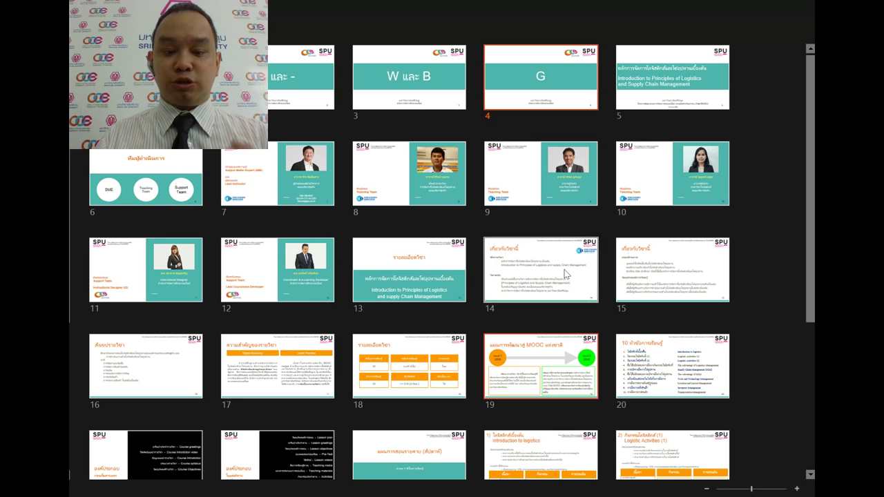
key(Left)
key(Left)
scroll(563, 269, down, 3)
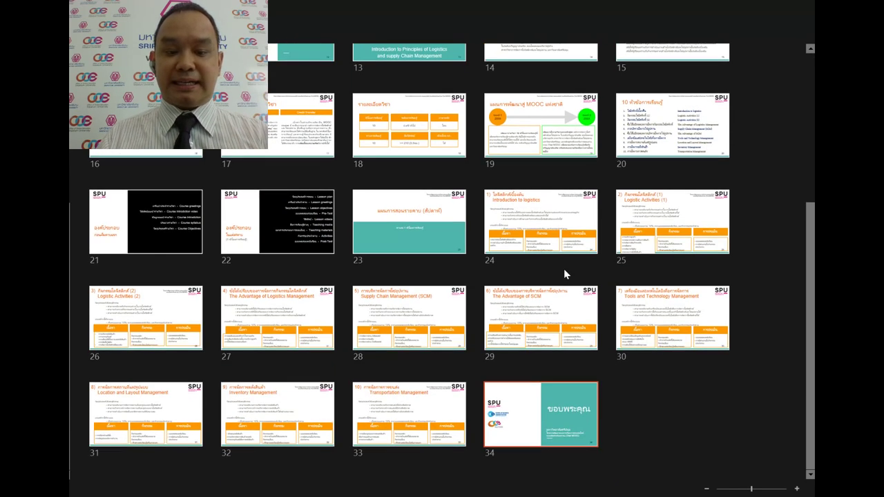
double_click(431, 224)
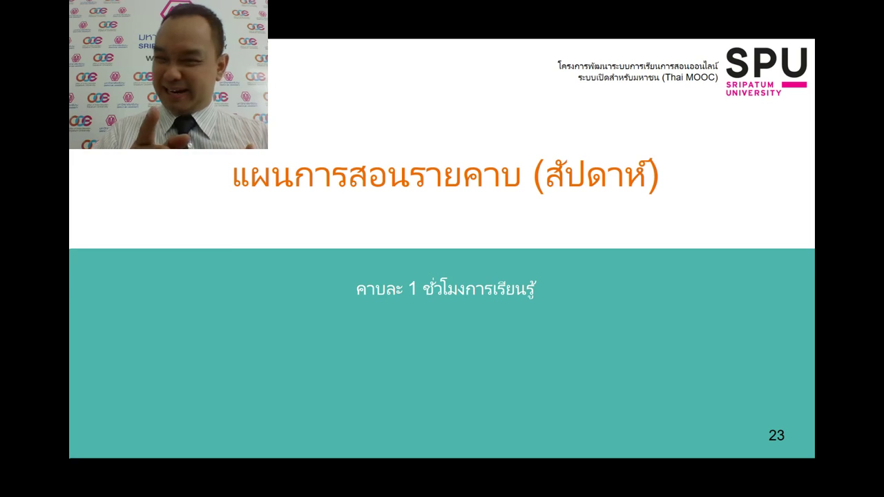
Jump to the last slide, 34, then return to slide 1 and advance to slide 2, + และ -
key(Escape)
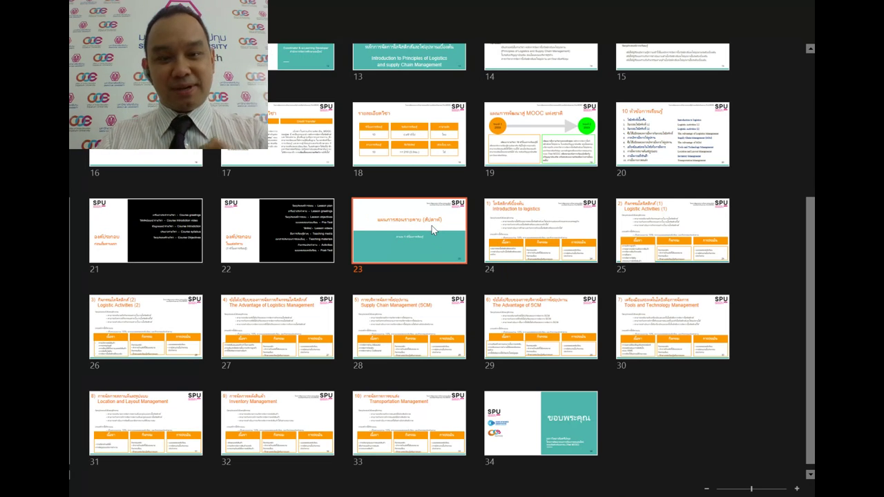
click(529, 415)
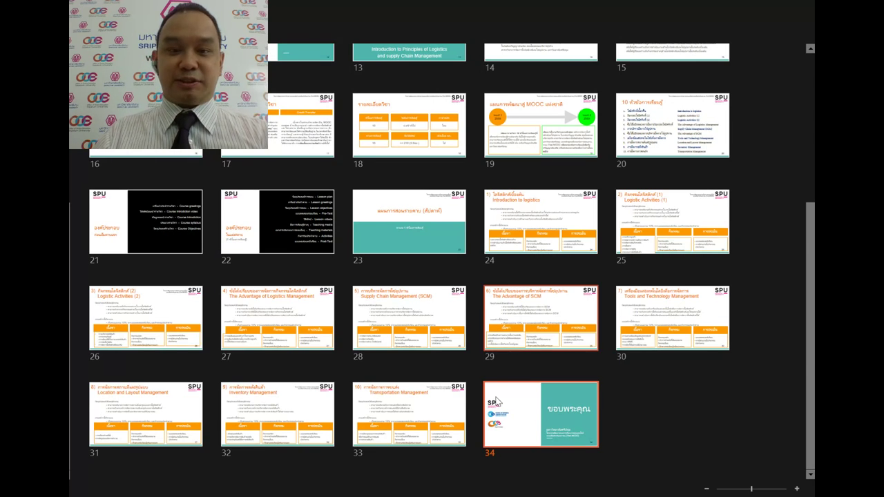
scroll(495, 401, up, 3)
scroll(495, 401, up, 2)
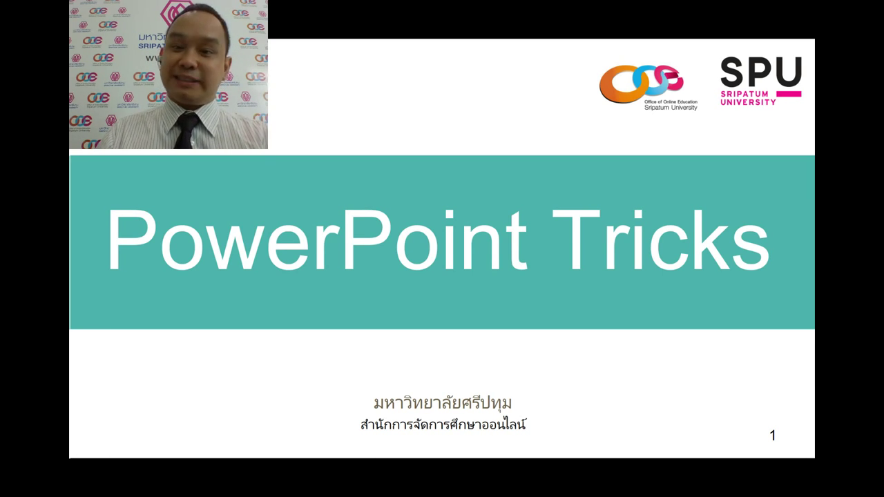
key(Right)
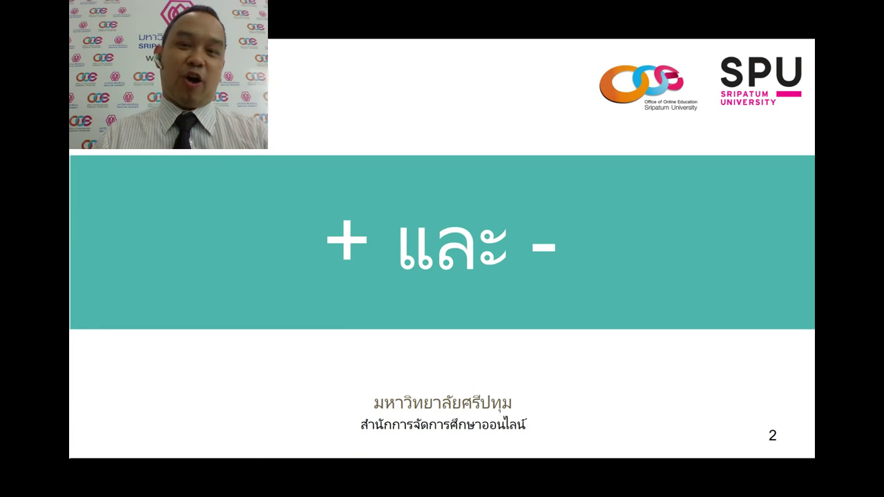
Advance through slide 3 "W และ B" to slide 4, "G"
key(Right)
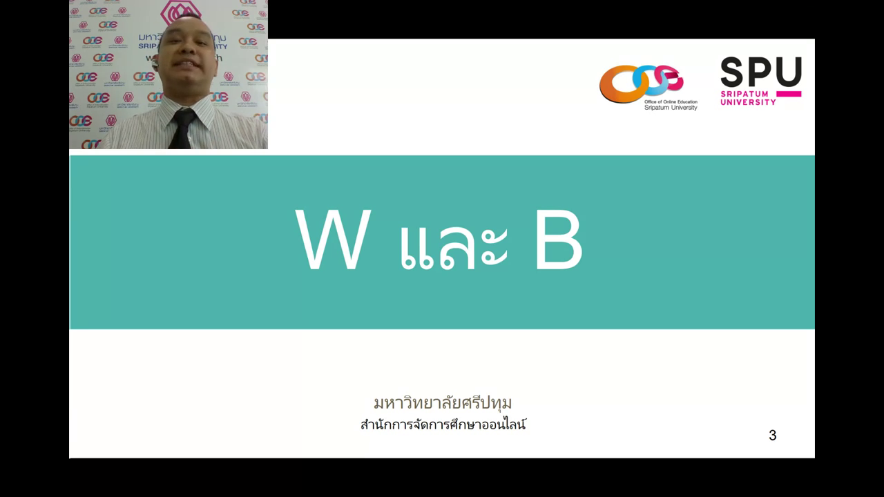
key(Right)
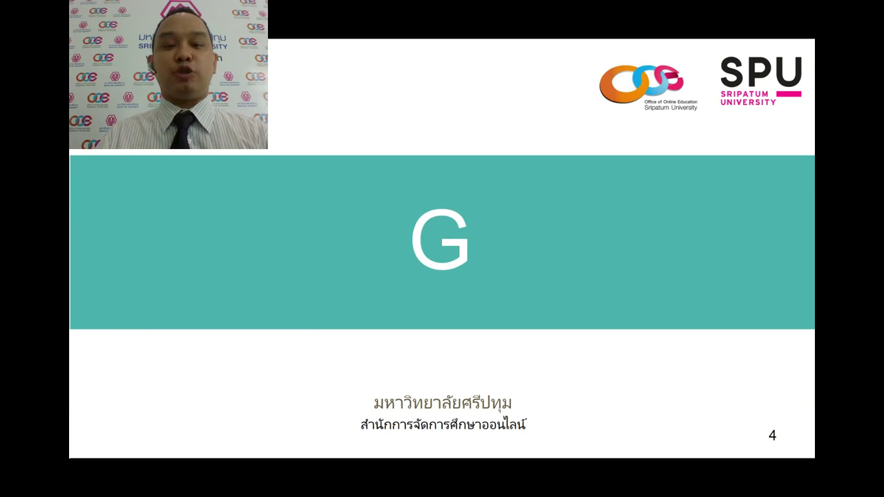